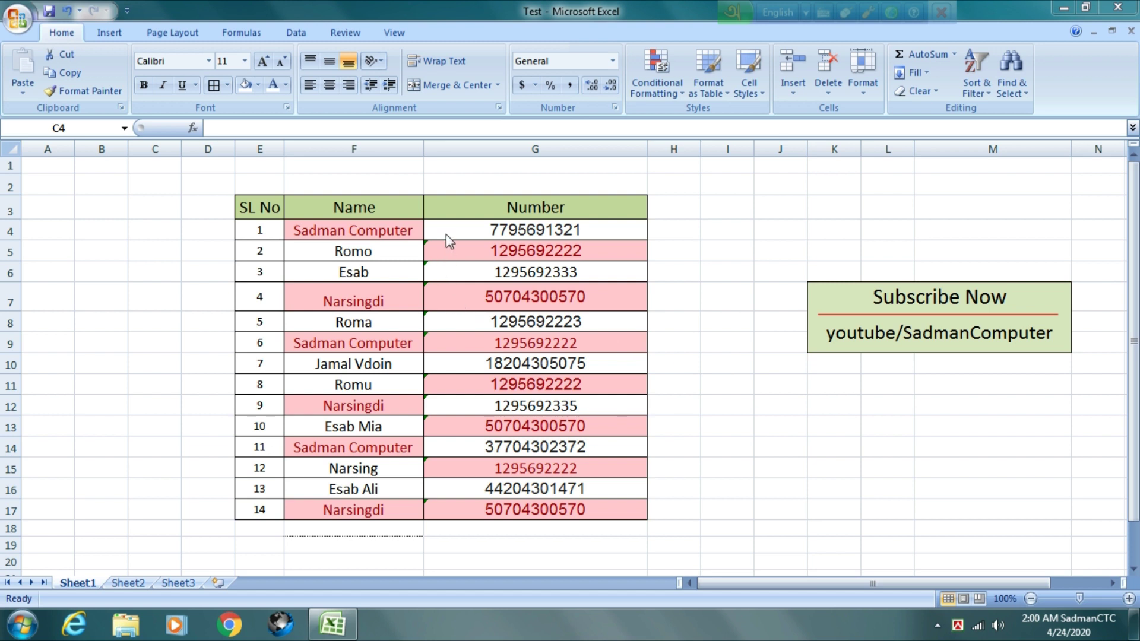
# - Select the Number values in G4:G17 and bring up the Data tab tools
pyautogui.click(472, 230)
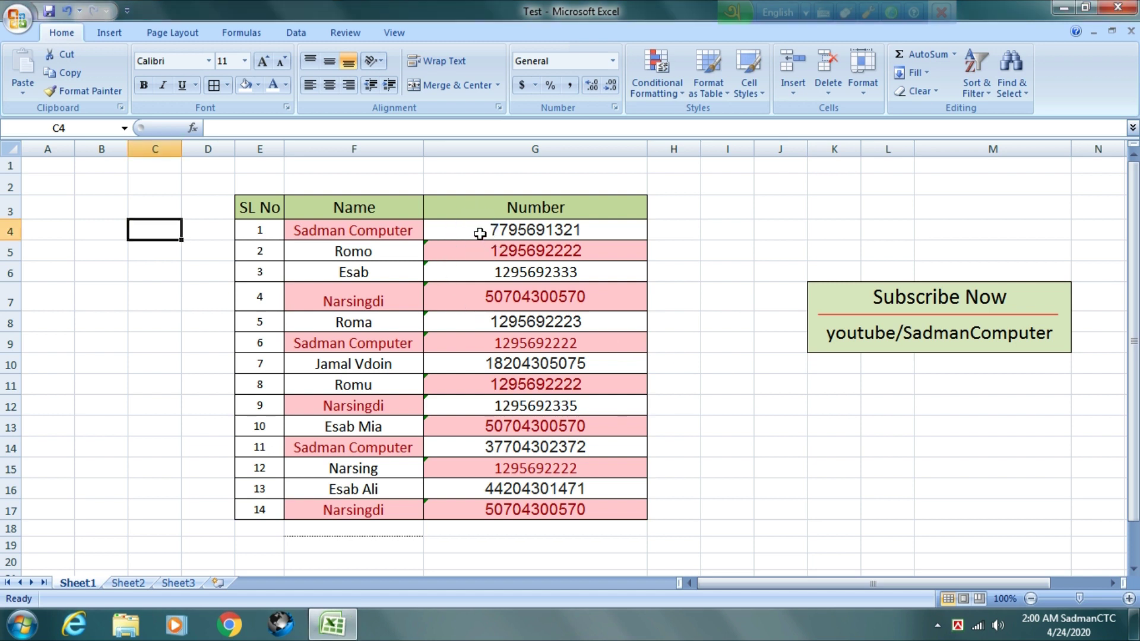
pyautogui.click(481, 231)
pyautogui.moveTo(478, 230); pyautogui.dragTo(508, 514)
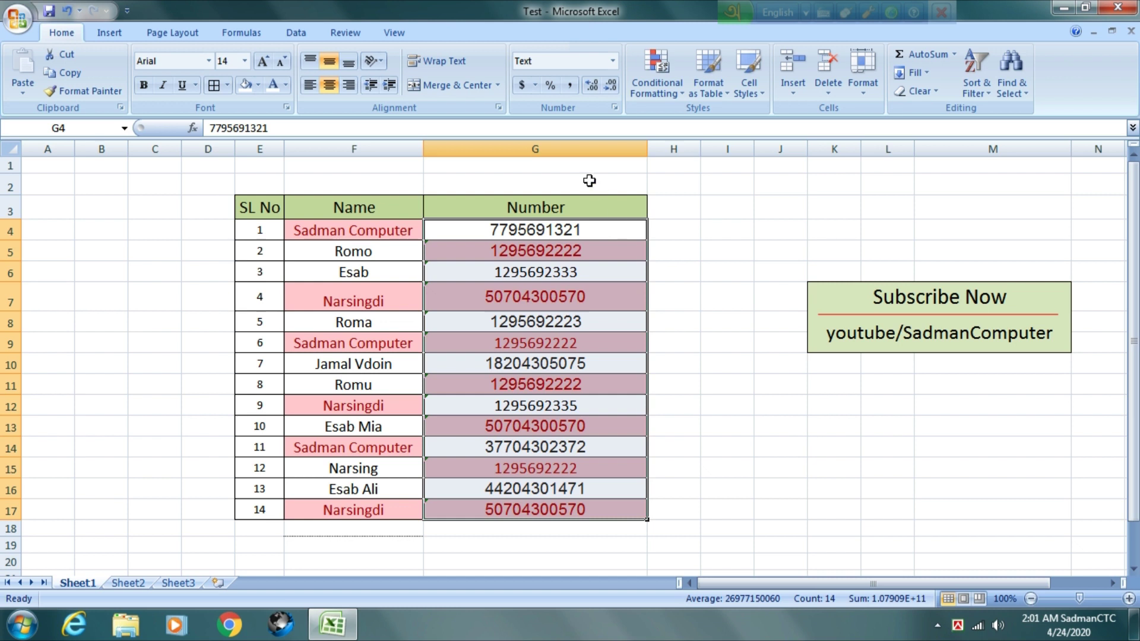
pyautogui.click(296, 32)
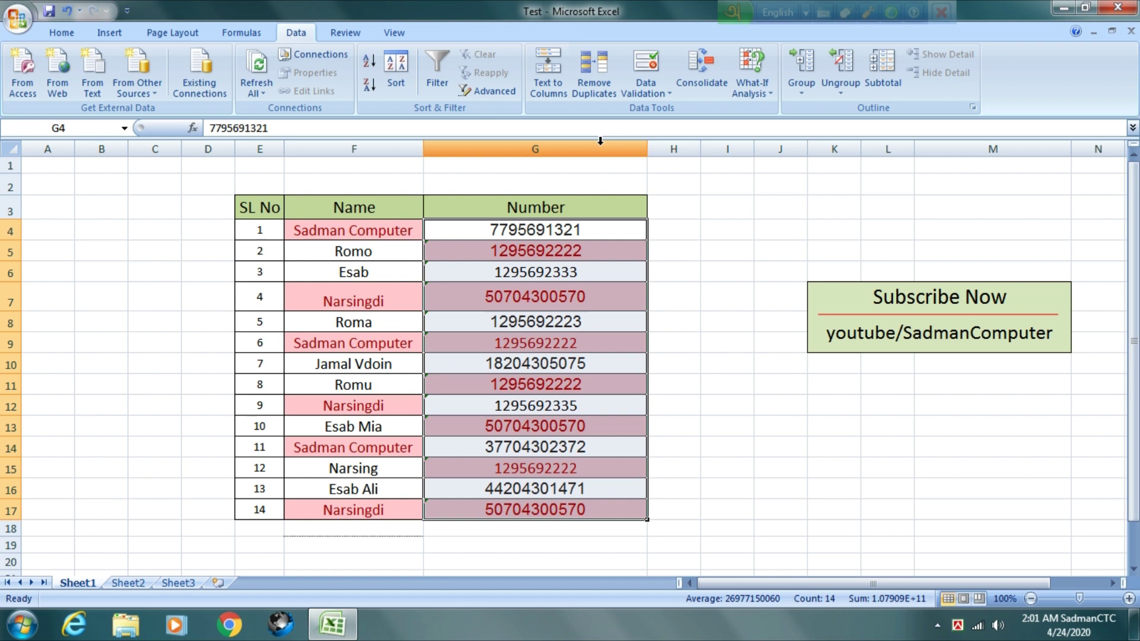
# - Start Remove Duplicates, expanding the selection to the whole E4:G17 table with SL No, Name, Number
pyautogui.moveTo(515, 26); pyautogui.dragTo(645, 122)
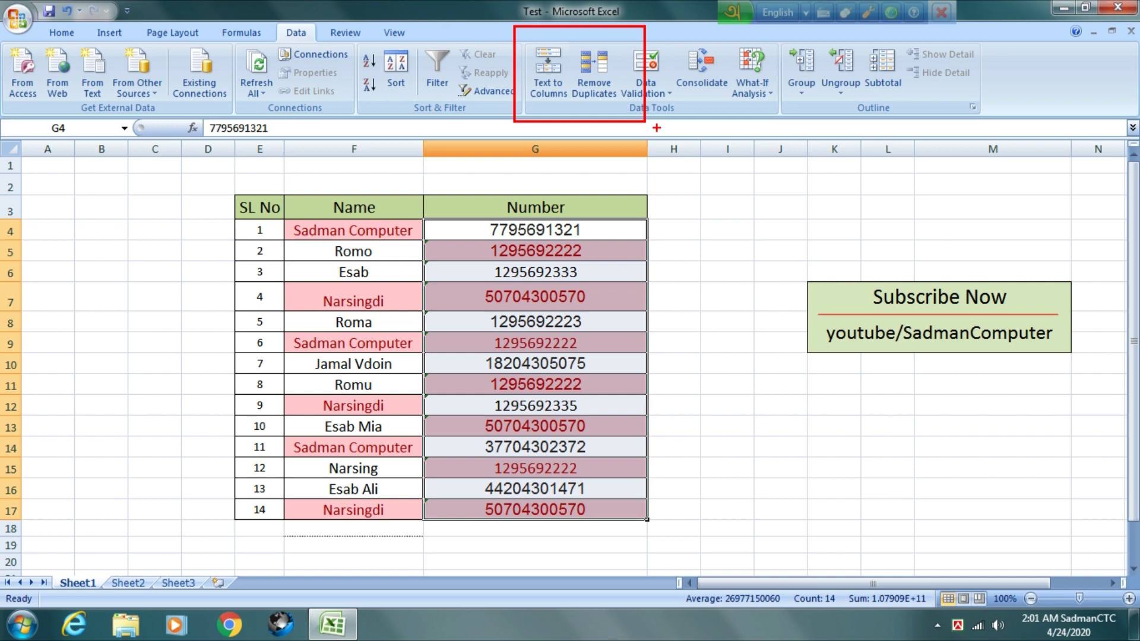
pyautogui.press('Escape')
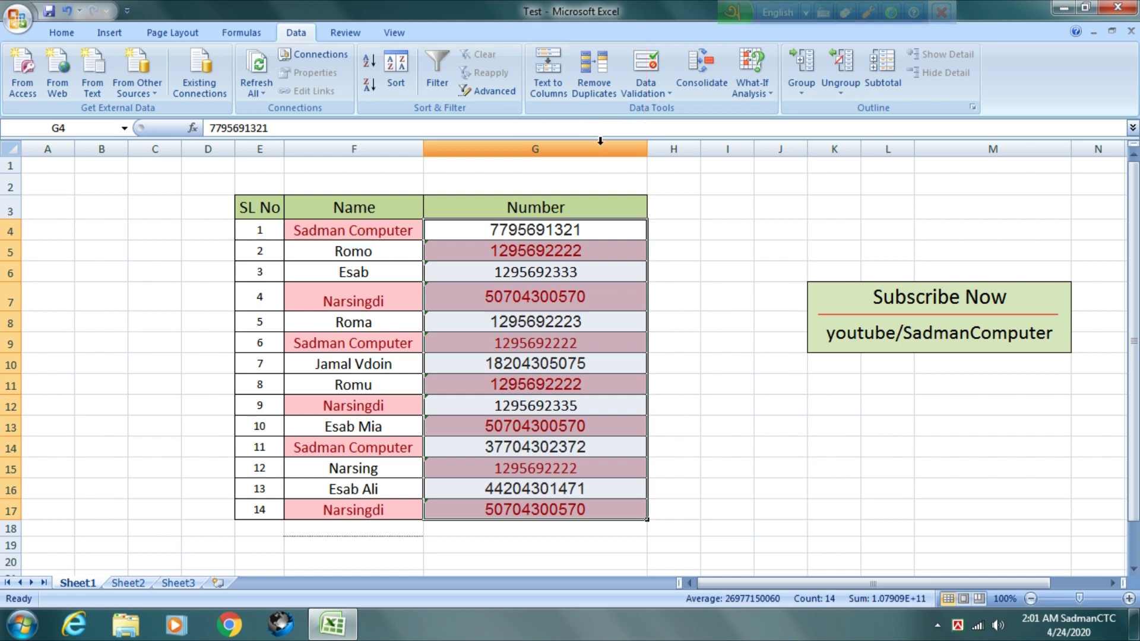
pyautogui.click(594, 74)
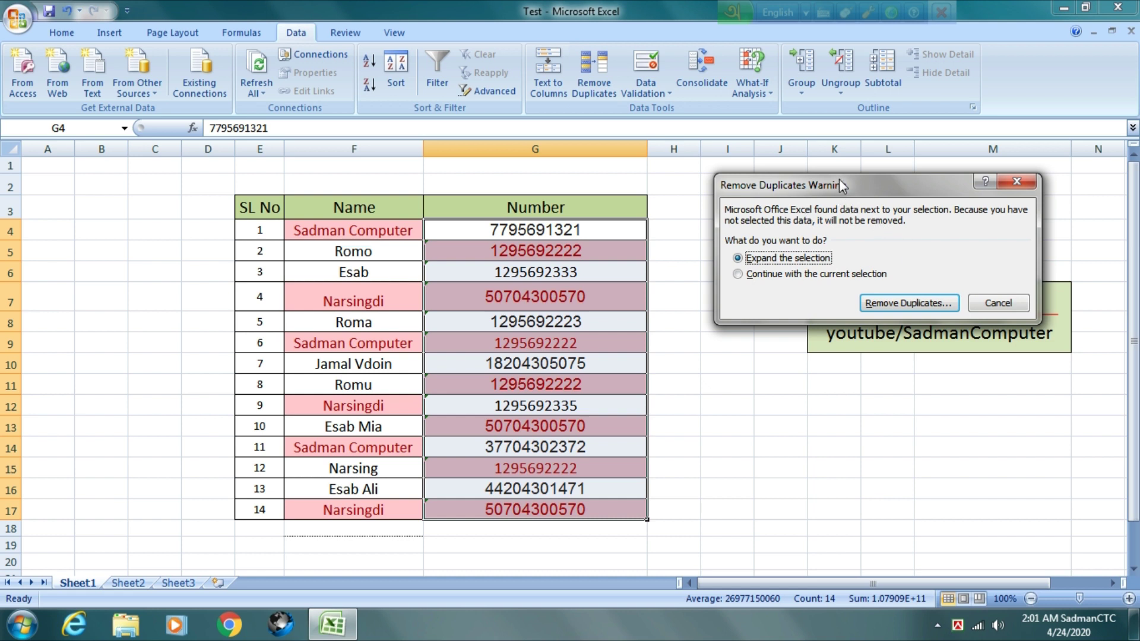
pyautogui.moveTo(841, 184); pyautogui.dragTo(833, 190)
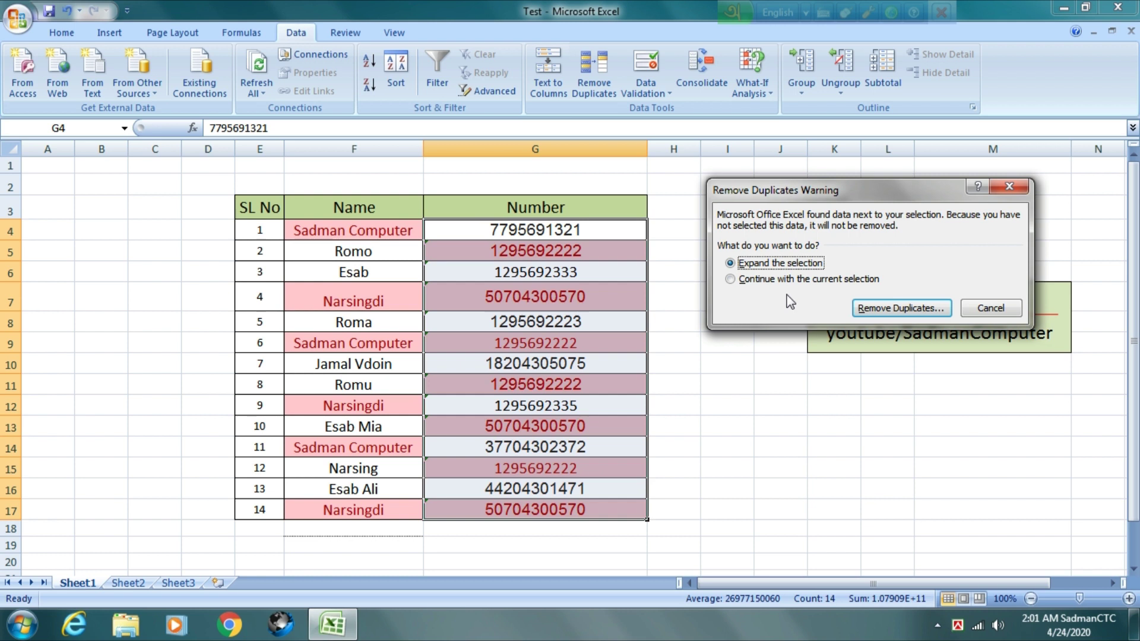
pyautogui.click(730, 279)
pyautogui.click(731, 263)
pyautogui.moveTo(796, 196); pyautogui.dragTo(792, 204)
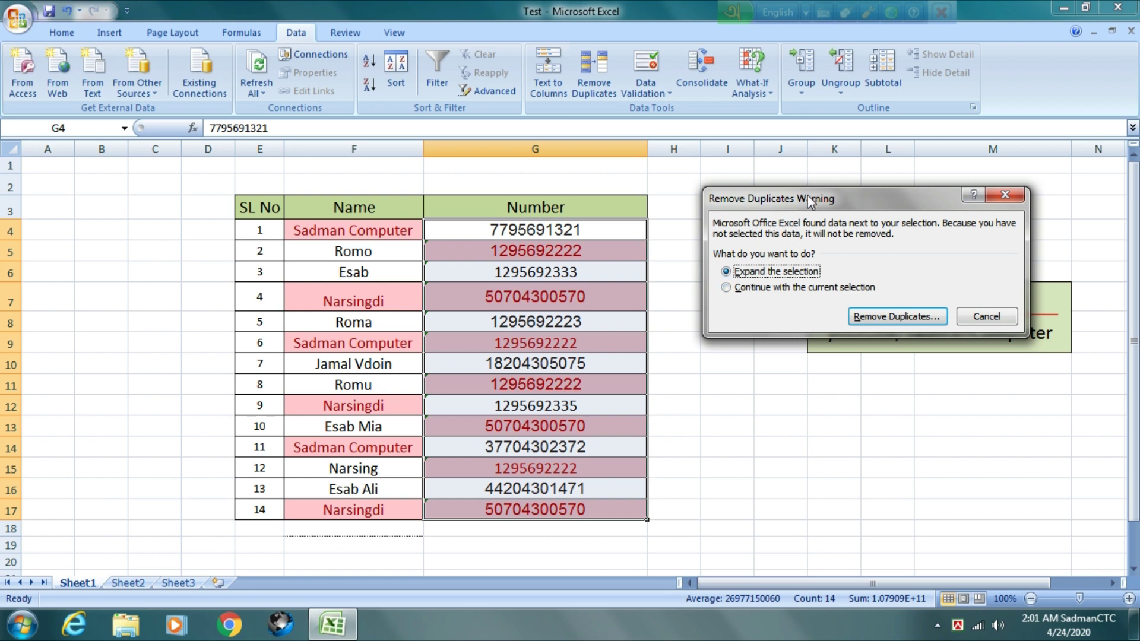
pyautogui.moveTo(825, 205); pyautogui.dragTo(806, 205)
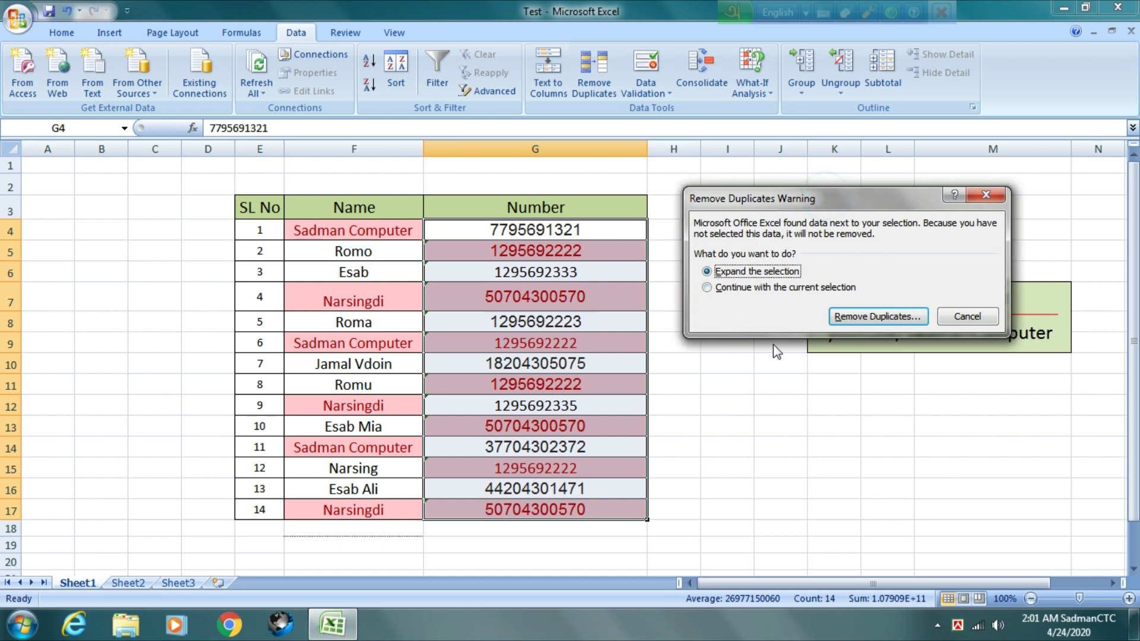
pyautogui.click(881, 317)
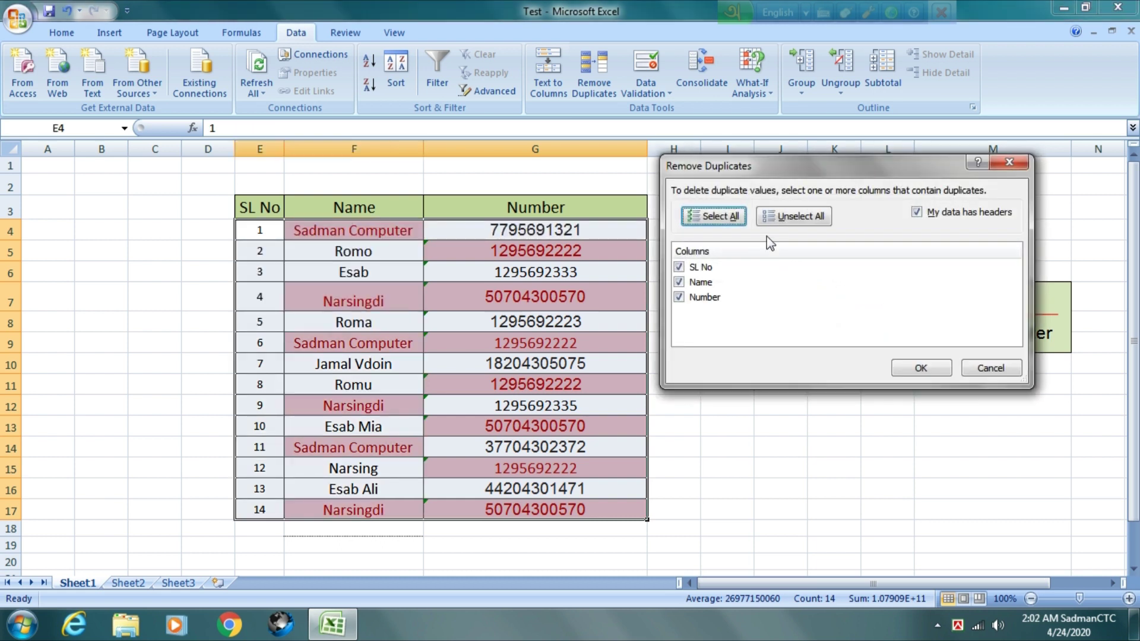
# - Uncheck SL No and Name so only Number stays checked, then cancel without removing anything
pyautogui.moveTo(742, 172); pyautogui.dragTo(787, 176)
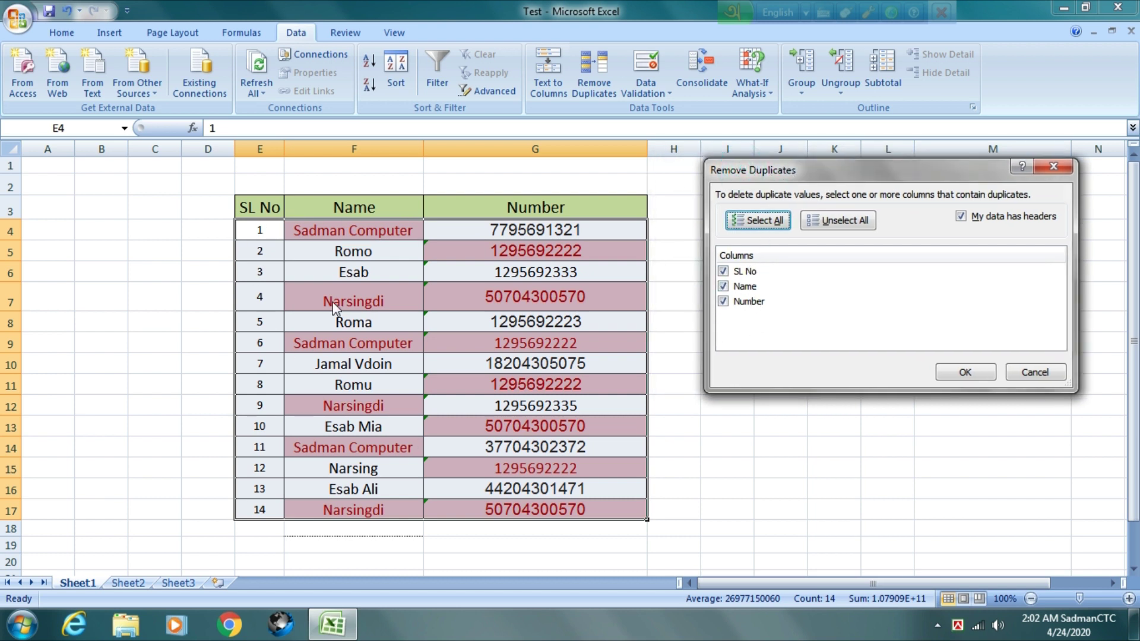
pyautogui.click(724, 286)
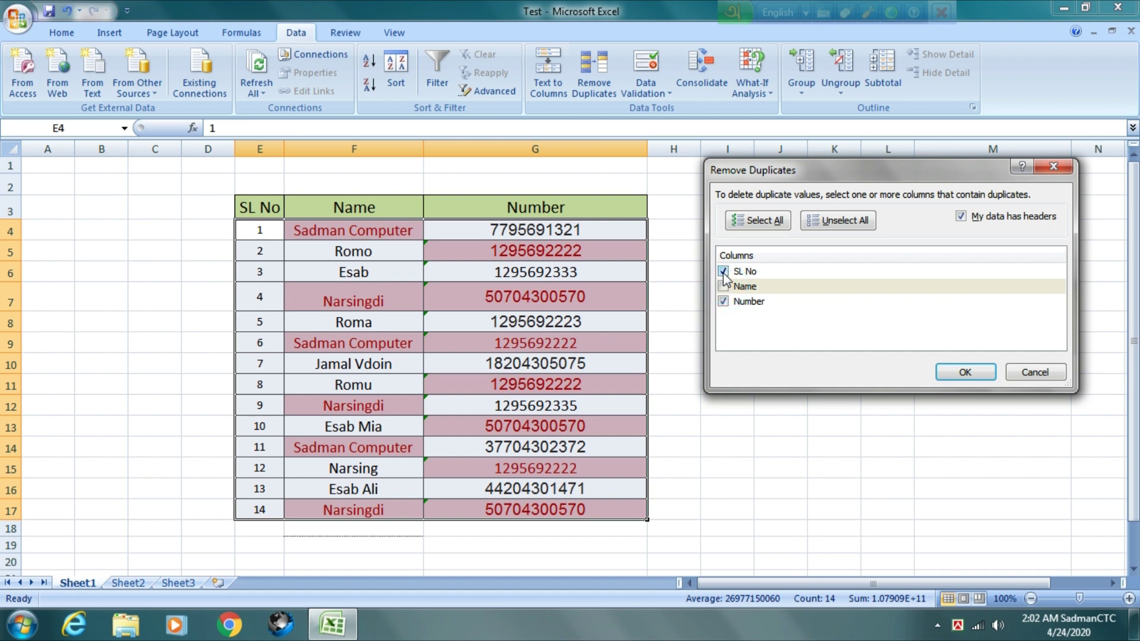
pyautogui.click(723, 272)
pyautogui.click(723, 286)
pyautogui.click(724, 272)
pyautogui.click(723, 287)
pyautogui.click(723, 272)
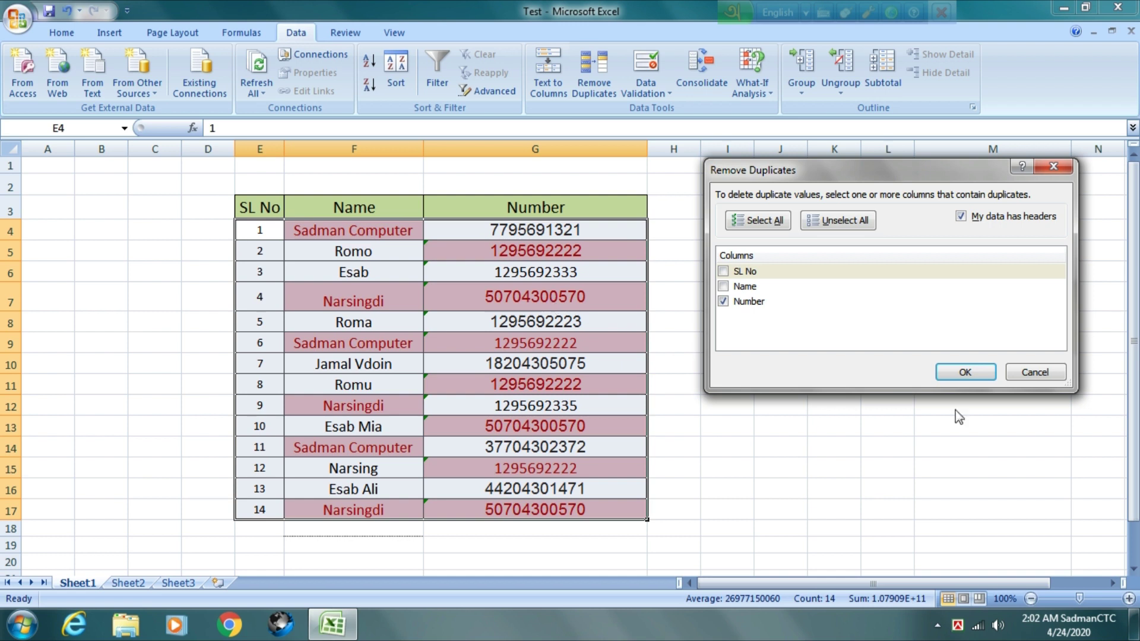
pyautogui.click(1033, 373)
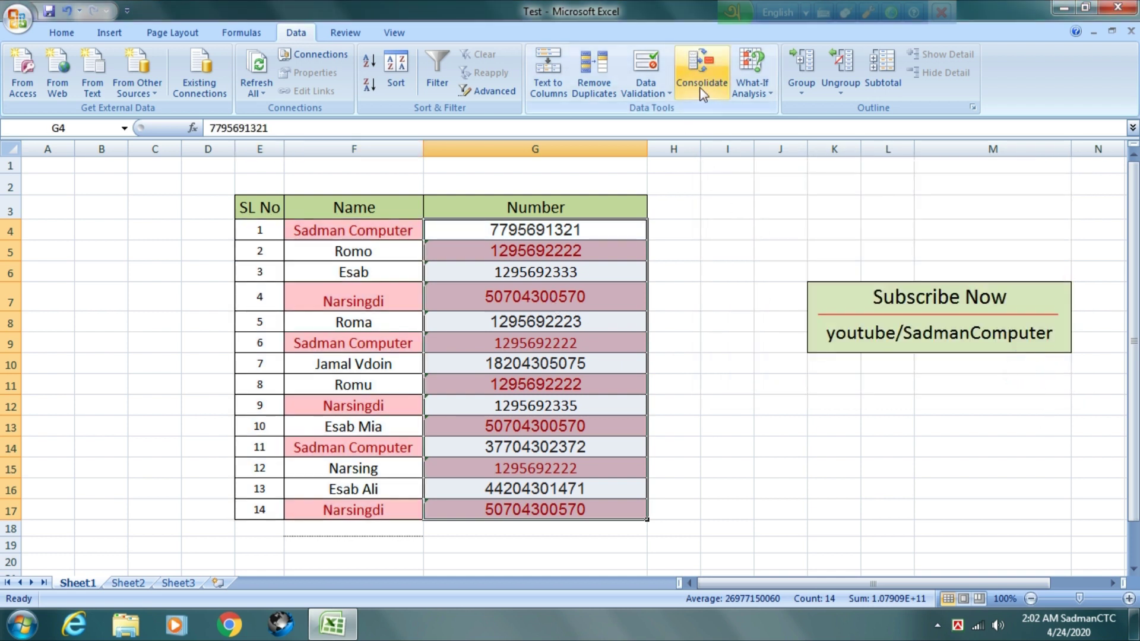
# - Remove duplicates within G4:G17 only, deleting 5 repeated numbers and leaving 9 values
pyautogui.click(593, 71)
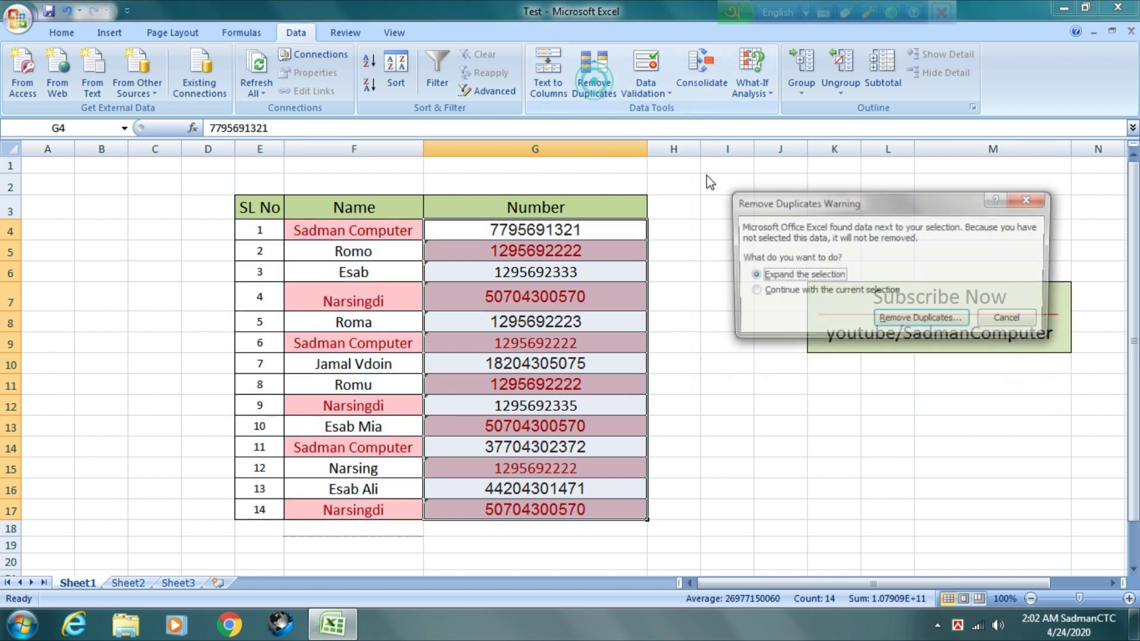
pyautogui.click(759, 293)
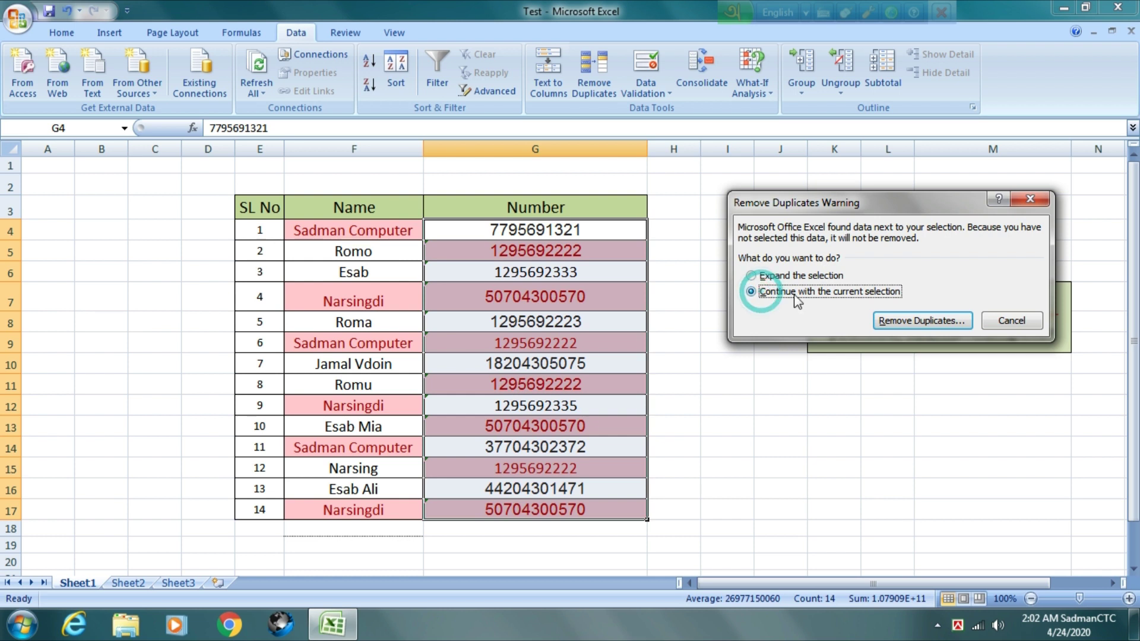
pyautogui.click(917, 324)
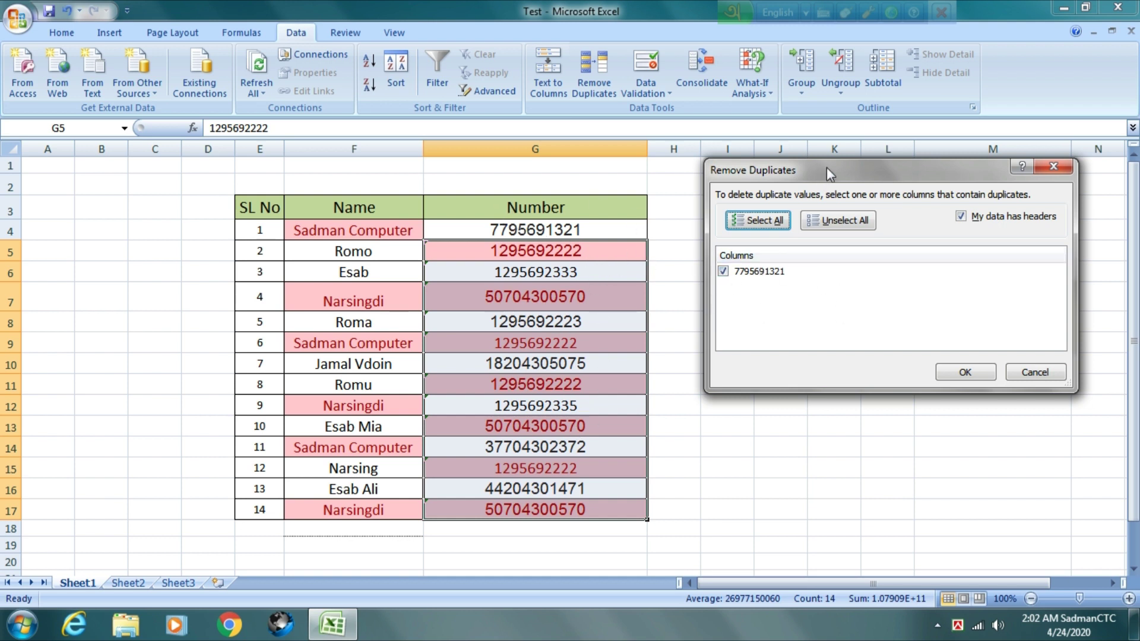
pyautogui.moveTo(827, 166); pyautogui.dragTo(816, 168)
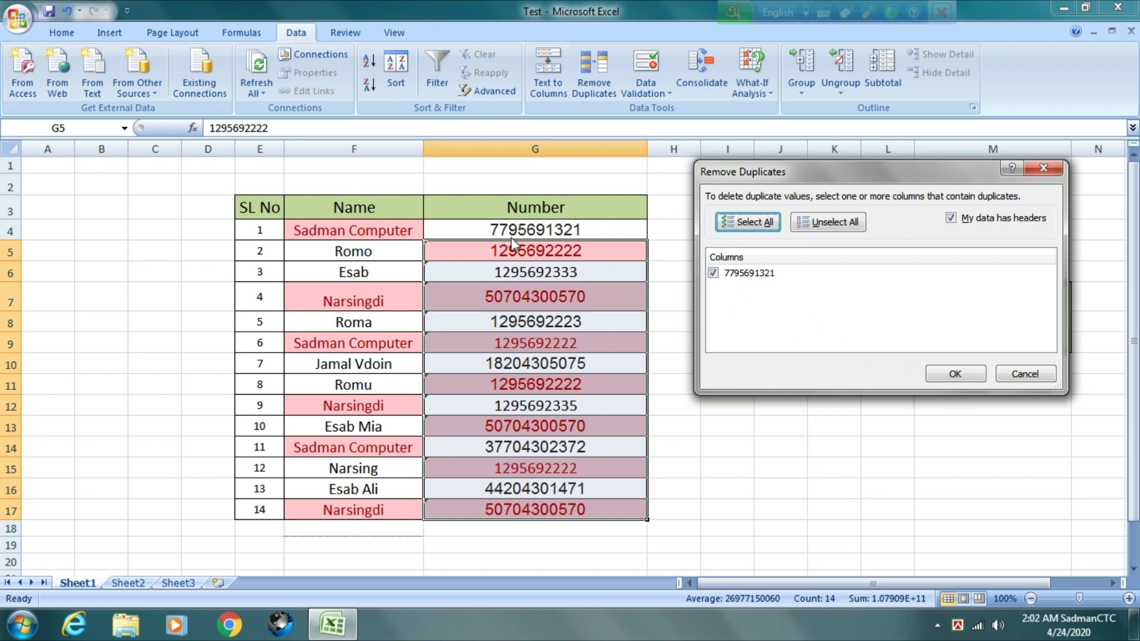
pyautogui.click(955, 374)
pyautogui.click(565, 351)
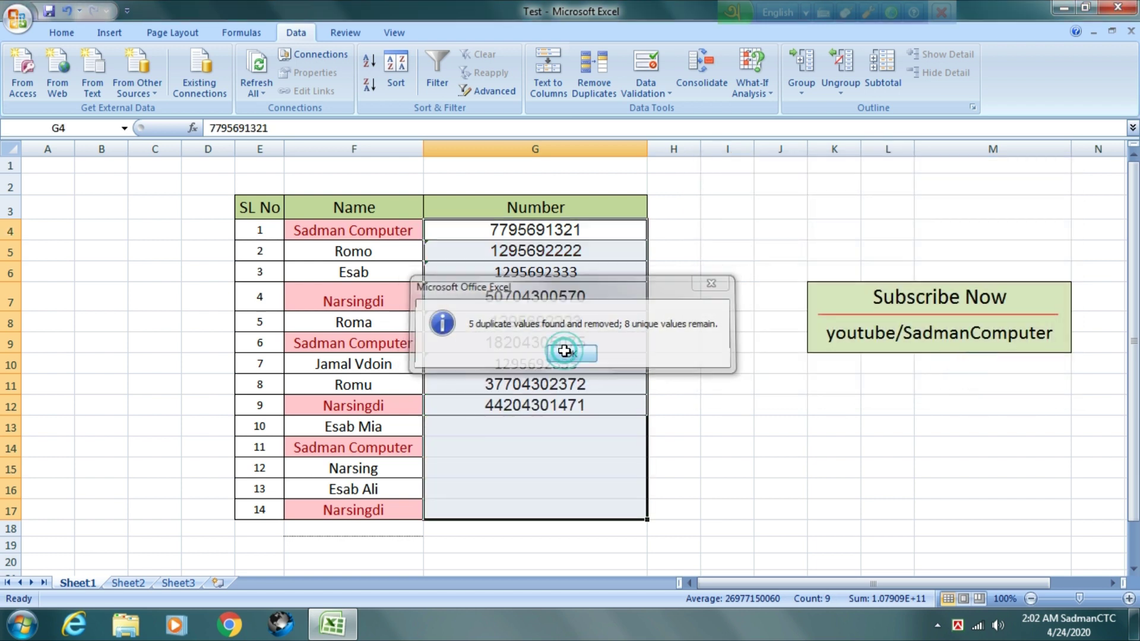
pyautogui.click(748, 345)
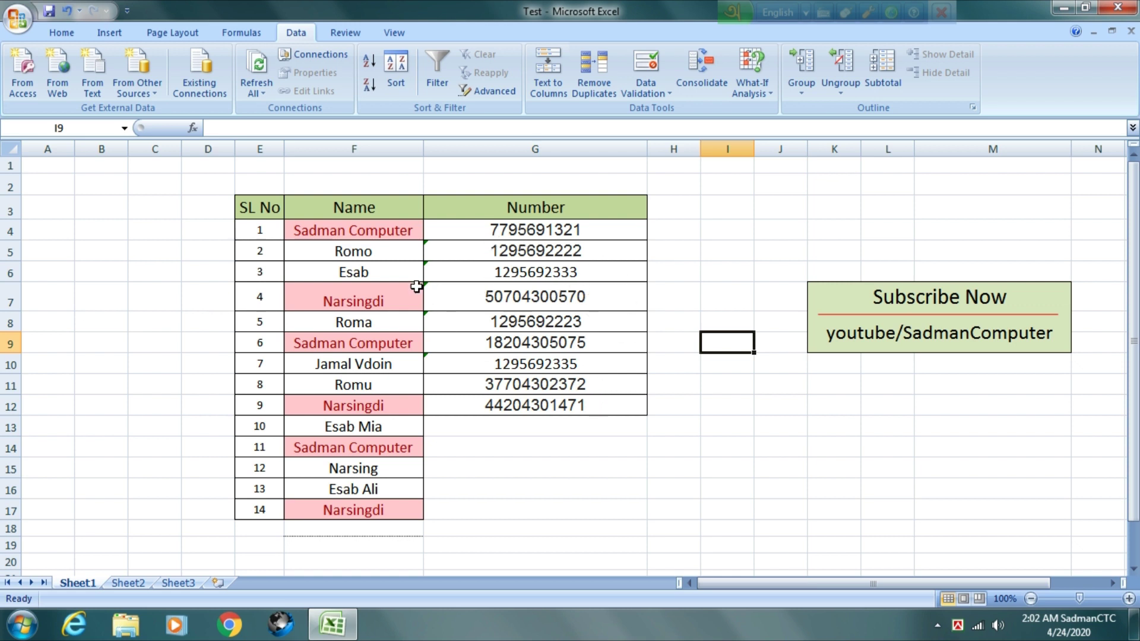
# - Remove duplicate names from the whole column F, leaving 12 unique values
pyautogui.click(343, 143)
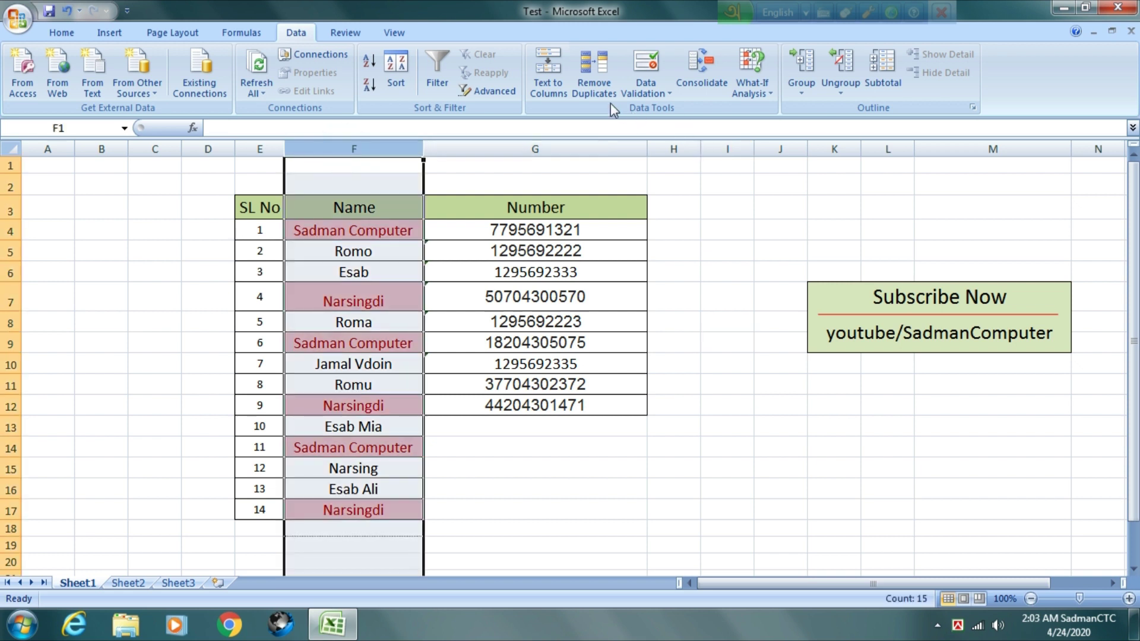
pyautogui.click(597, 73)
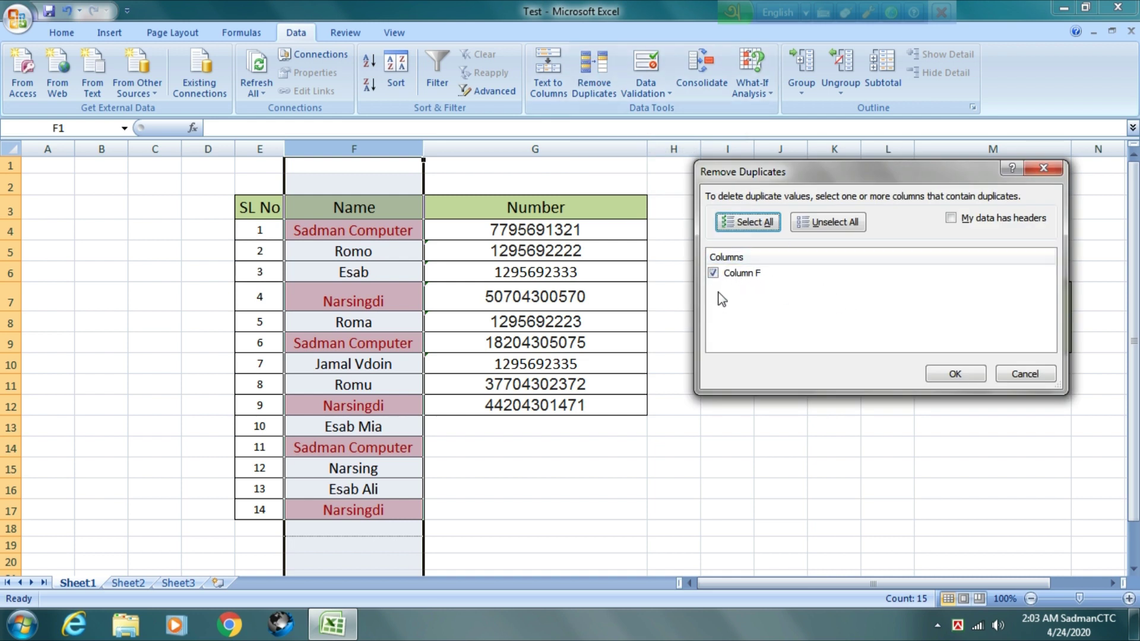
pyautogui.click(955, 374)
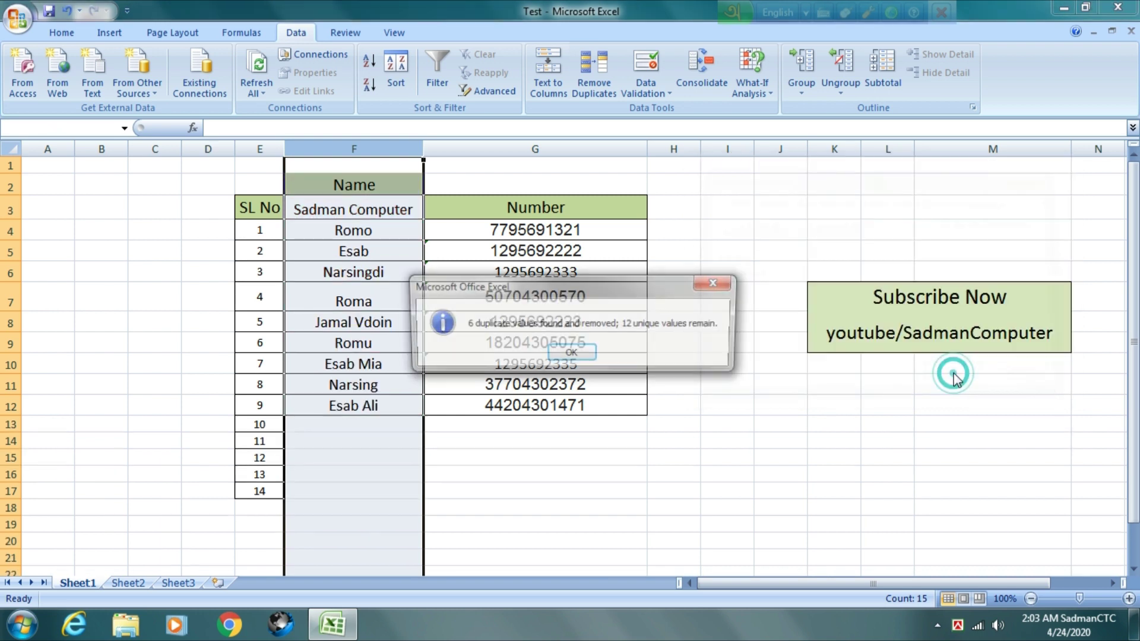
# - Dismiss the result message and undo the column F cleanup, restoring all 14 names
pyautogui.click(564, 352)
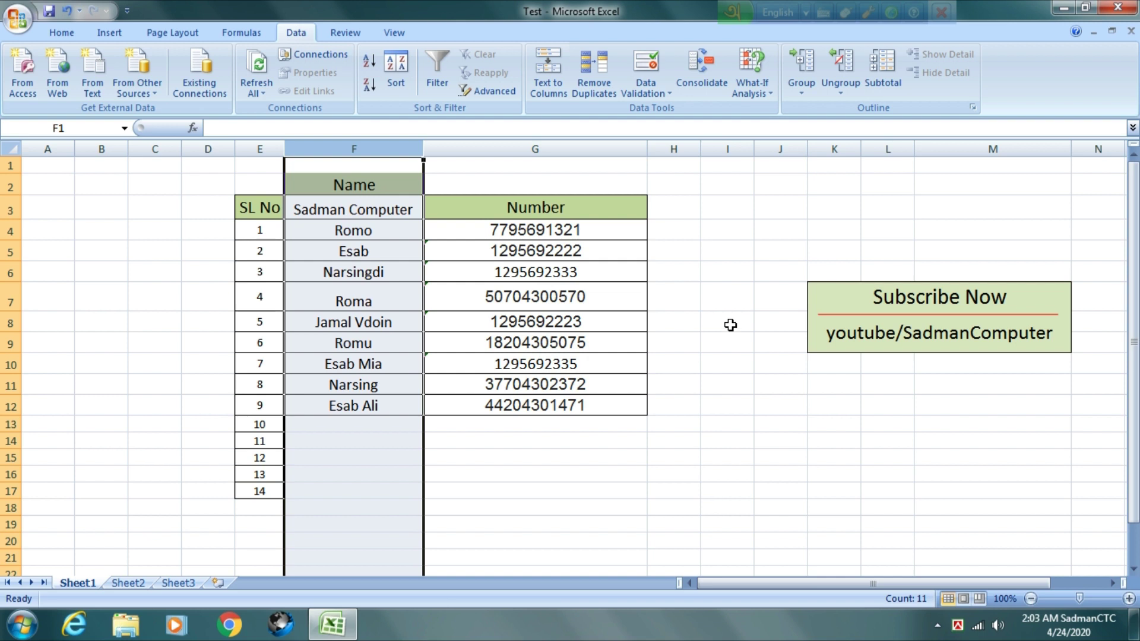
pyautogui.click(729, 322)
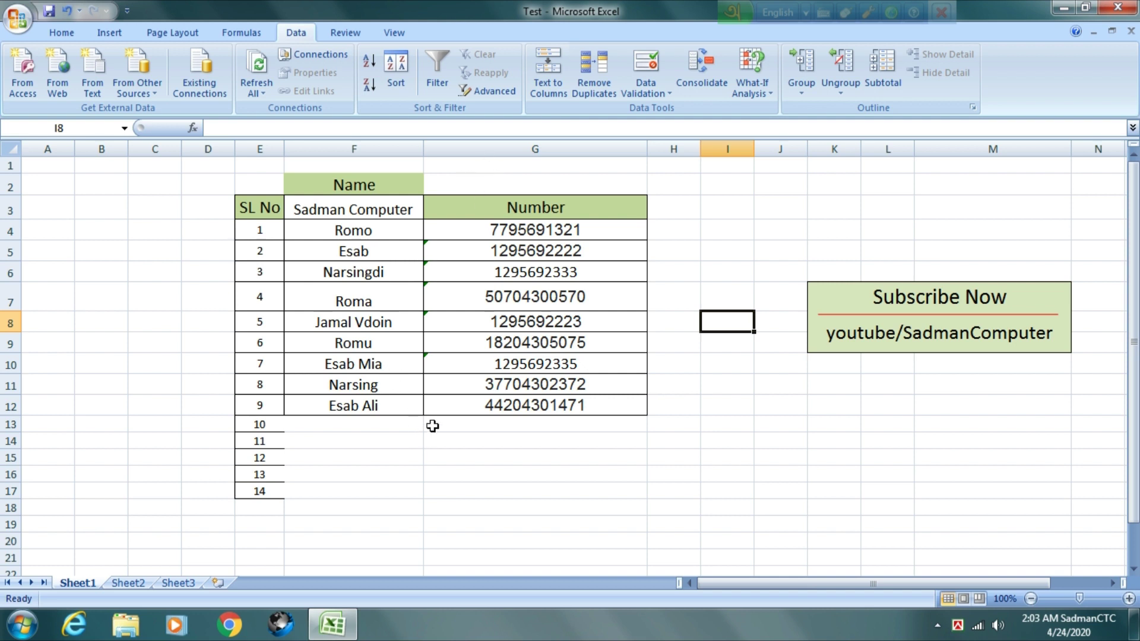
pyautogui.click(66, 10)
pyautogui.click(516, 421)
# - Remove duplicate rows across E4:G17 comparing Name only, deleting 4 rows and leaving 10
pyautogui.moveTo(309, 229); pyautogui.dragTo(378, 509)
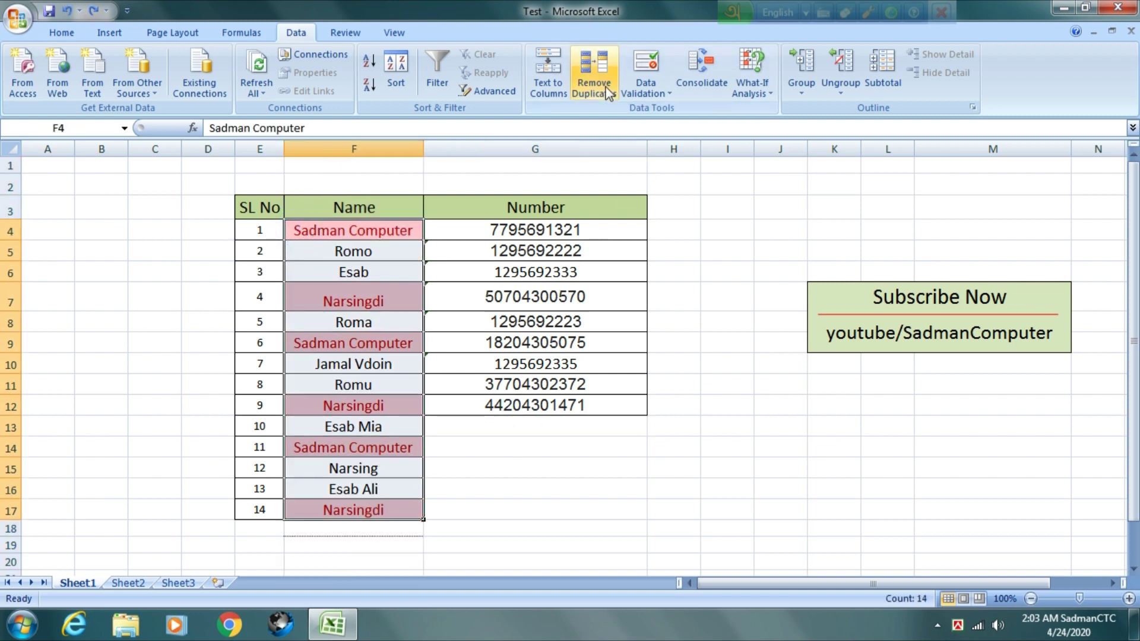
pyautogui.click(594, 70)
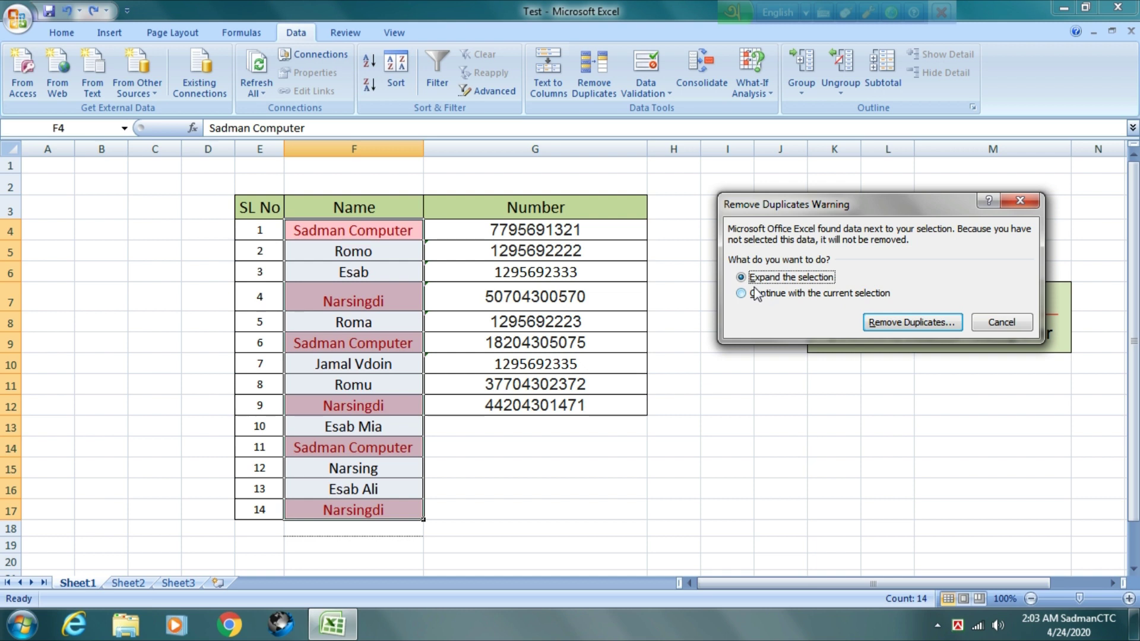
pyautogui.click(908, 323)
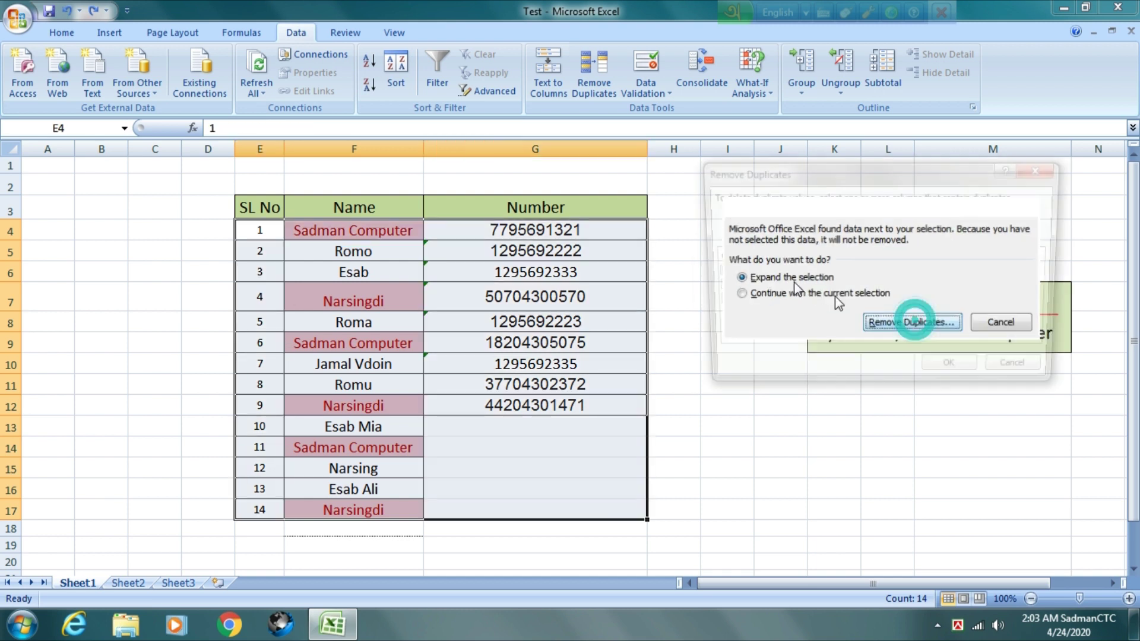
pyautogui.click(713, 288)
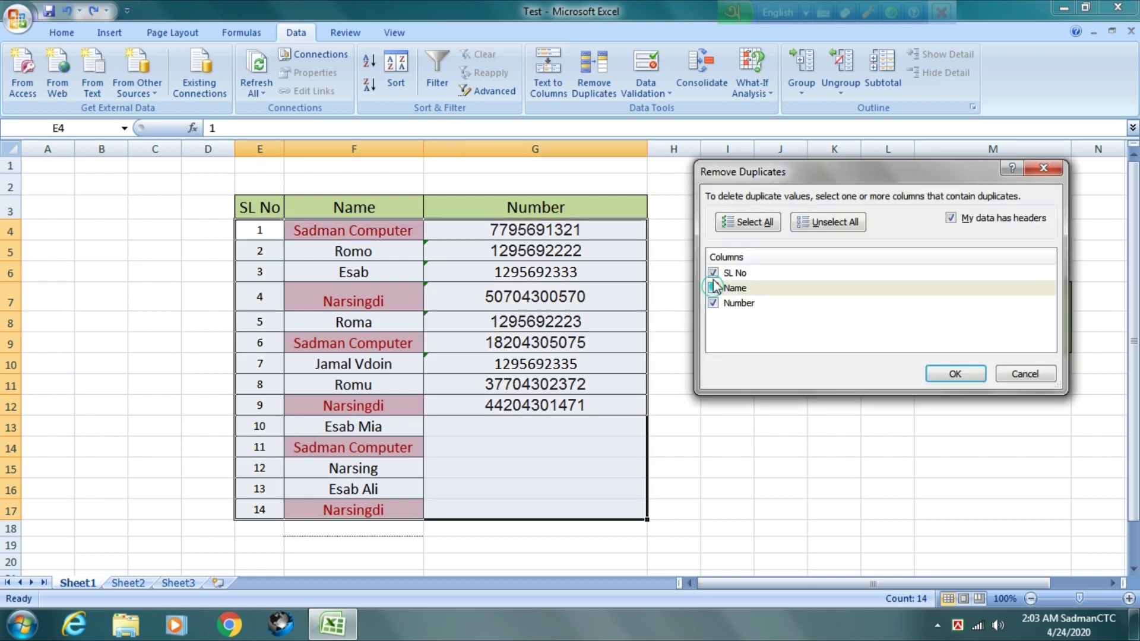
pyautogui.click(713, 273)
pyautogui.click(721, 307)
pyautogui.click(713, 288)
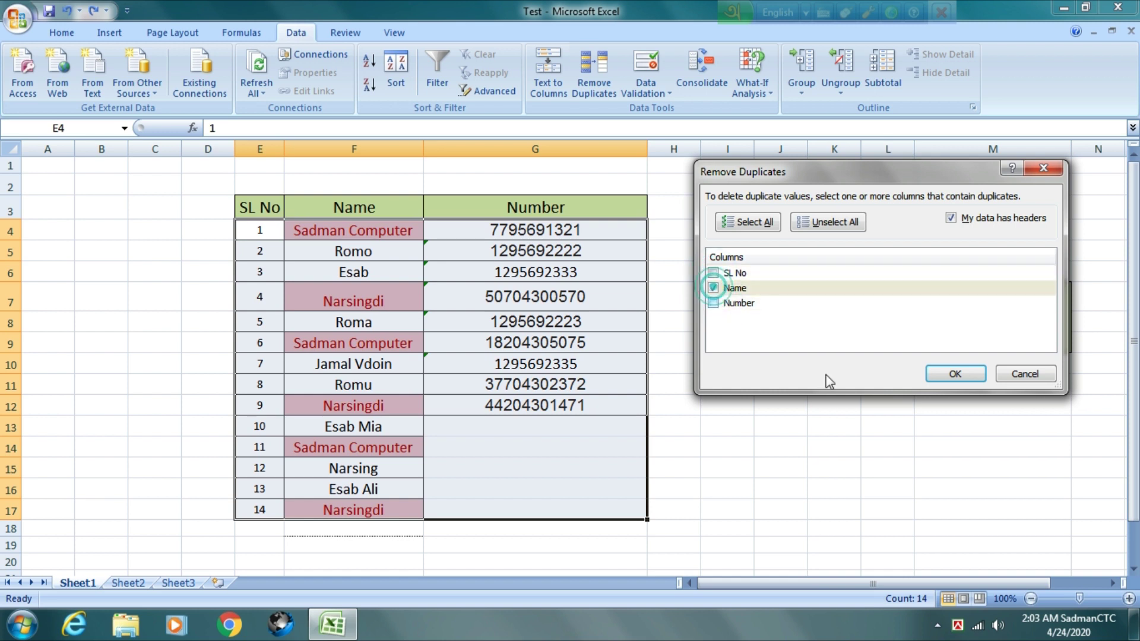
pyautogui.click(948, 372)
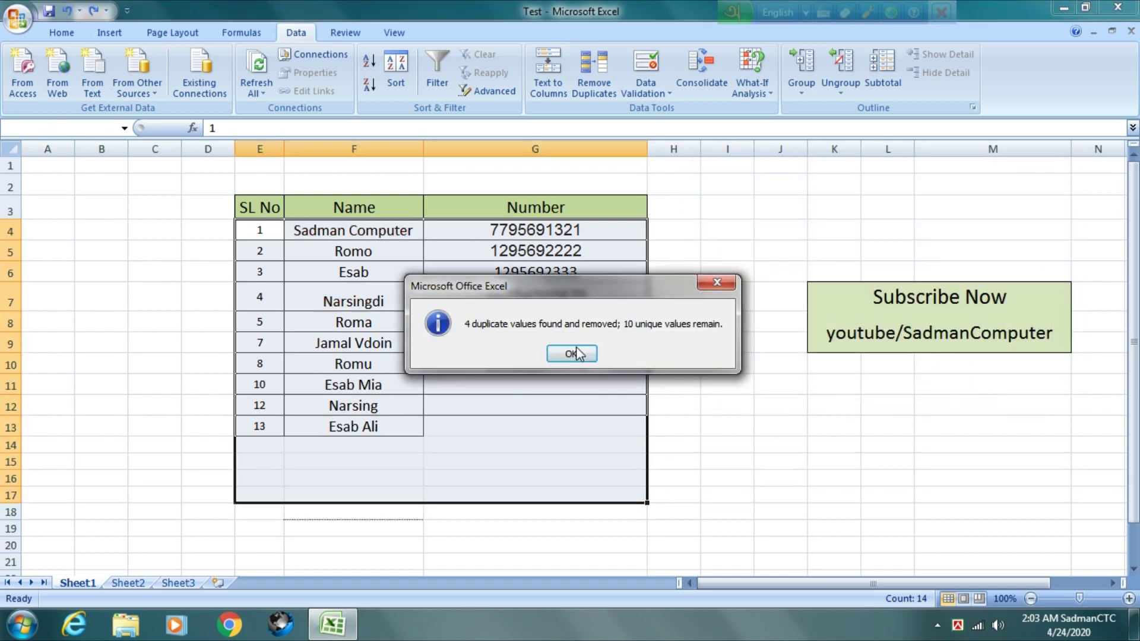
pyautogui.click(579, 355)
pyautogui.click(760, 397)
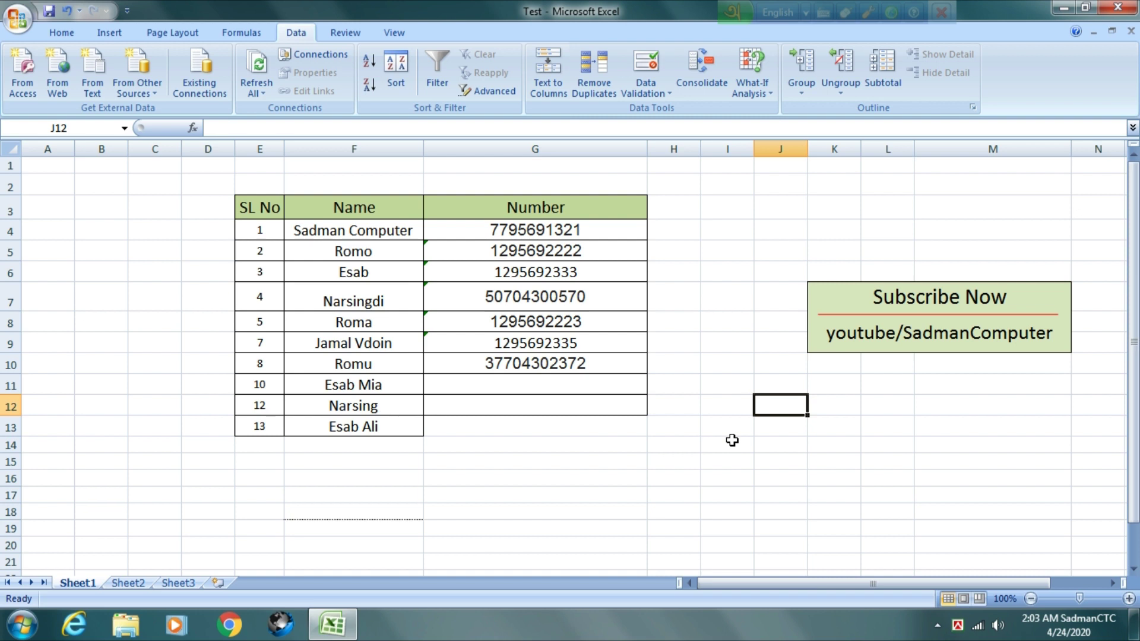